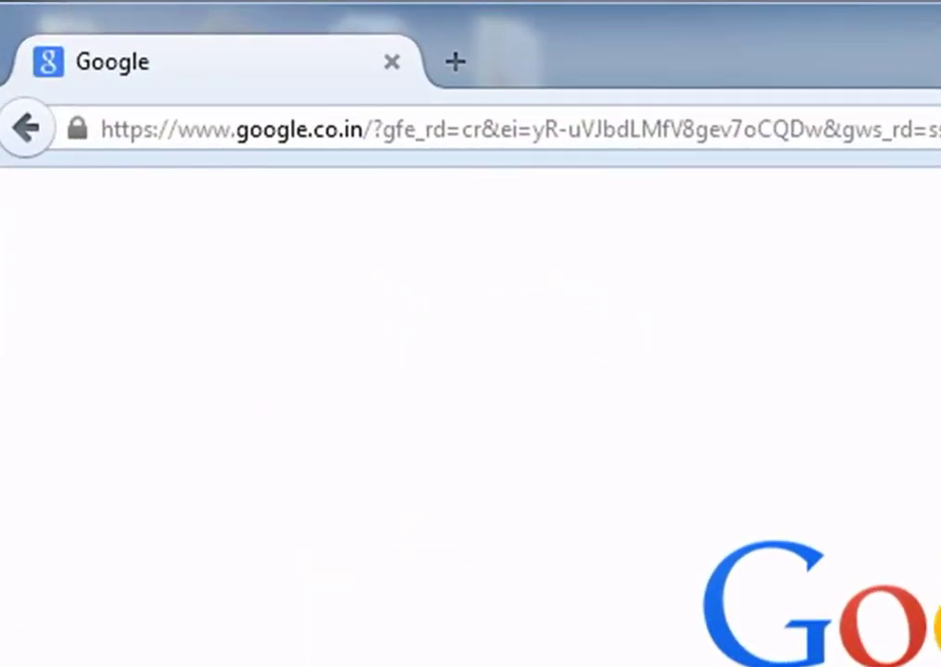
Step: Load audacity.sourceforge.net and follow the Audacity 2.0.6 Windows download link
type("ww")
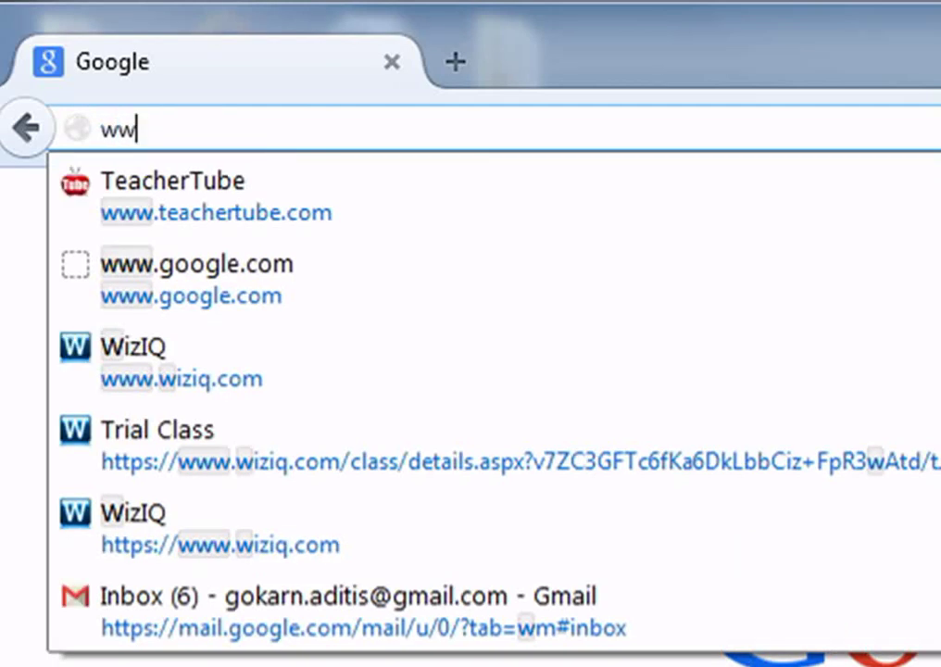
type("w.")
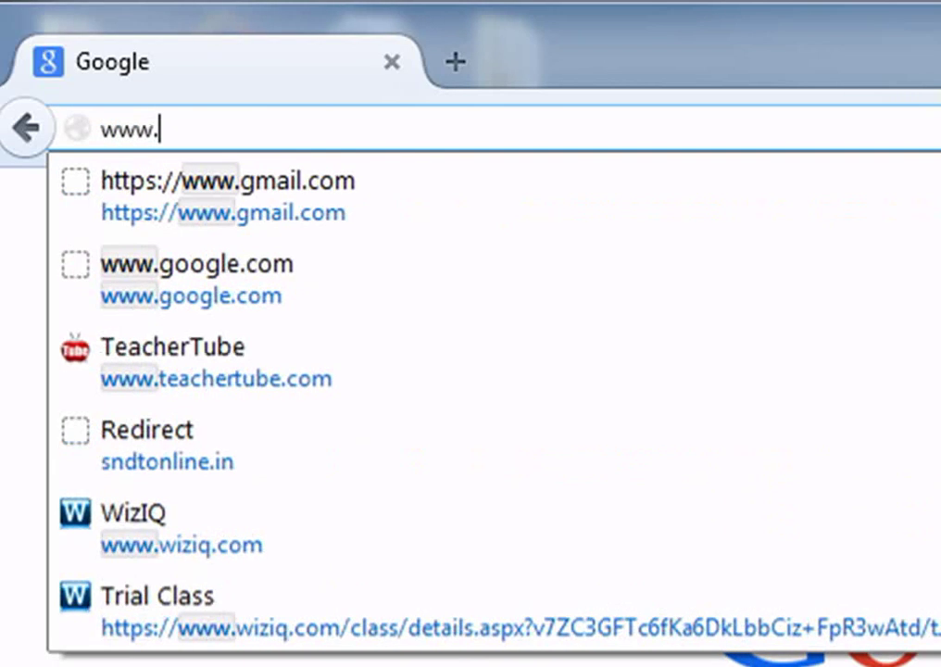
type("audacit")
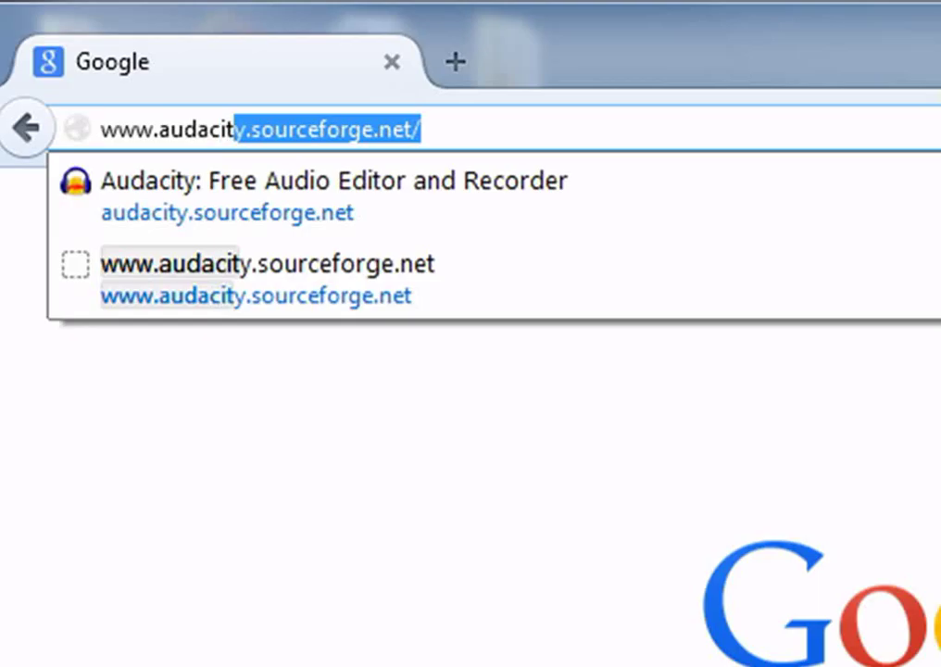
key("Return")
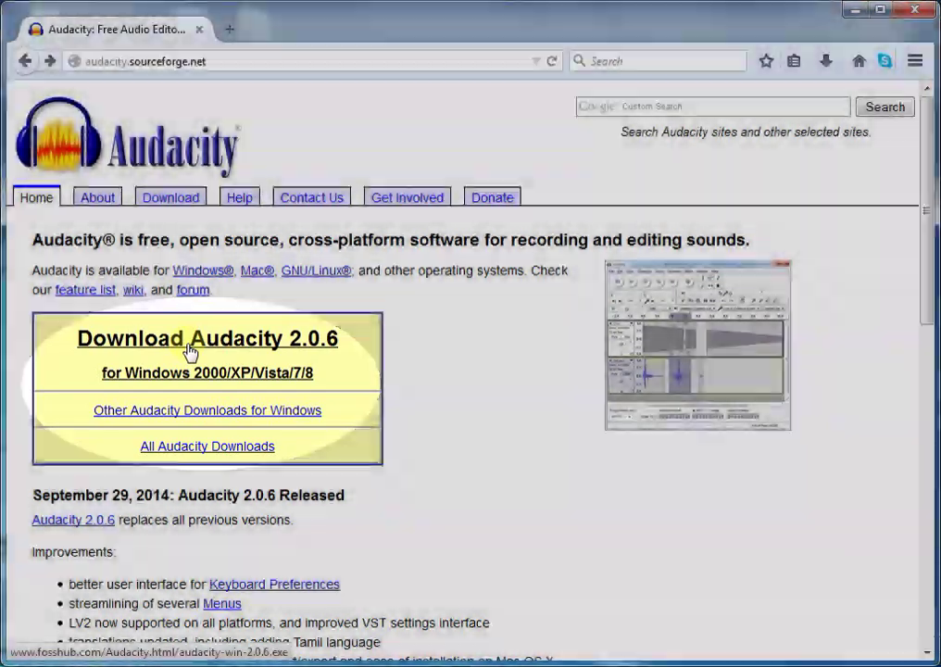
left_click(190, 350)
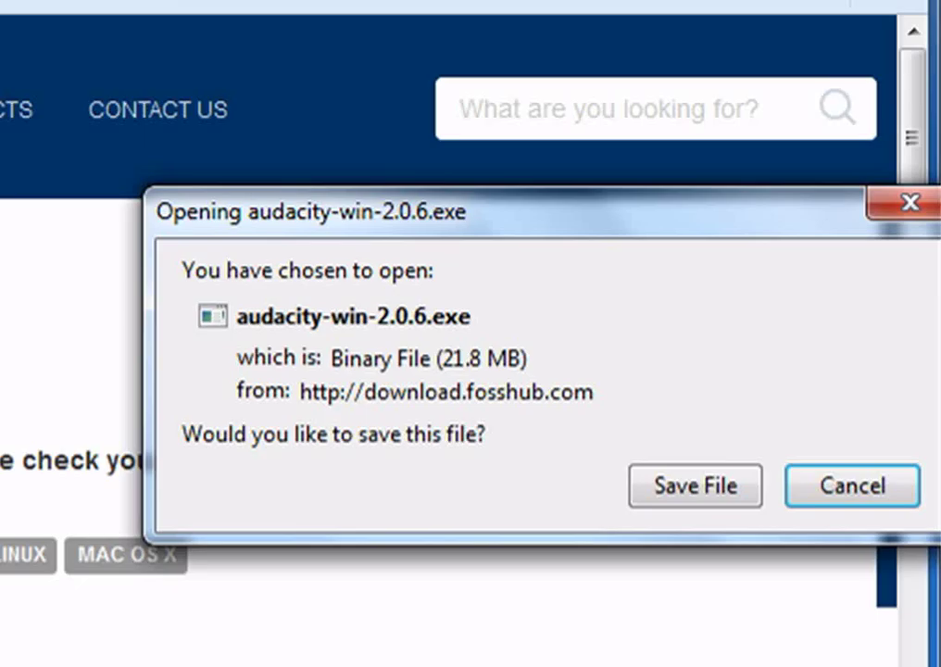
Step: Save audacity-win-2.0.6.exe to the Desktop and open its containing folder from the downloads list
left_click(716, 512)
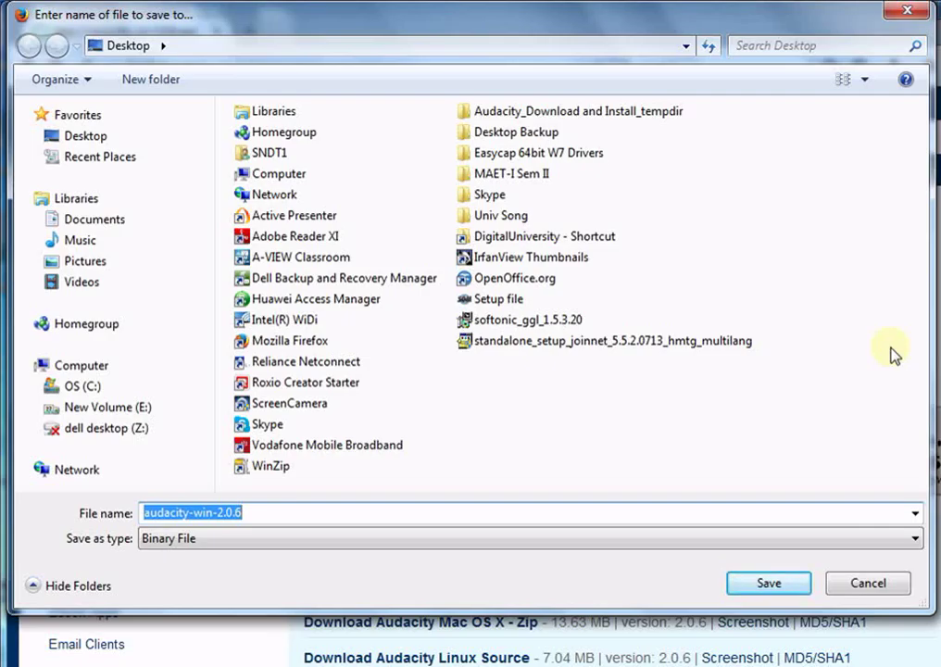
left_click(791, 586)
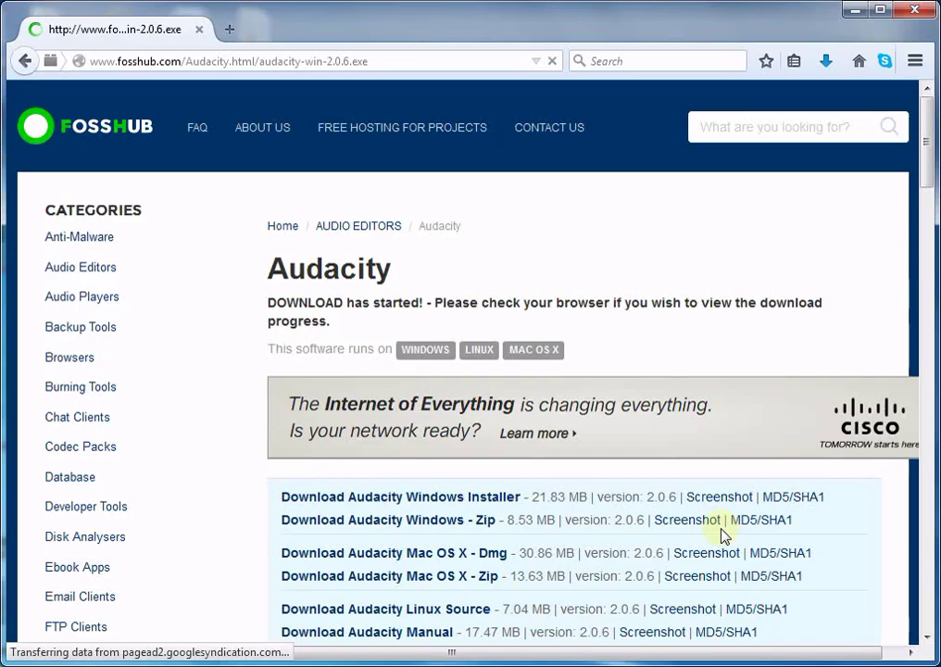
left_click(828, 62)
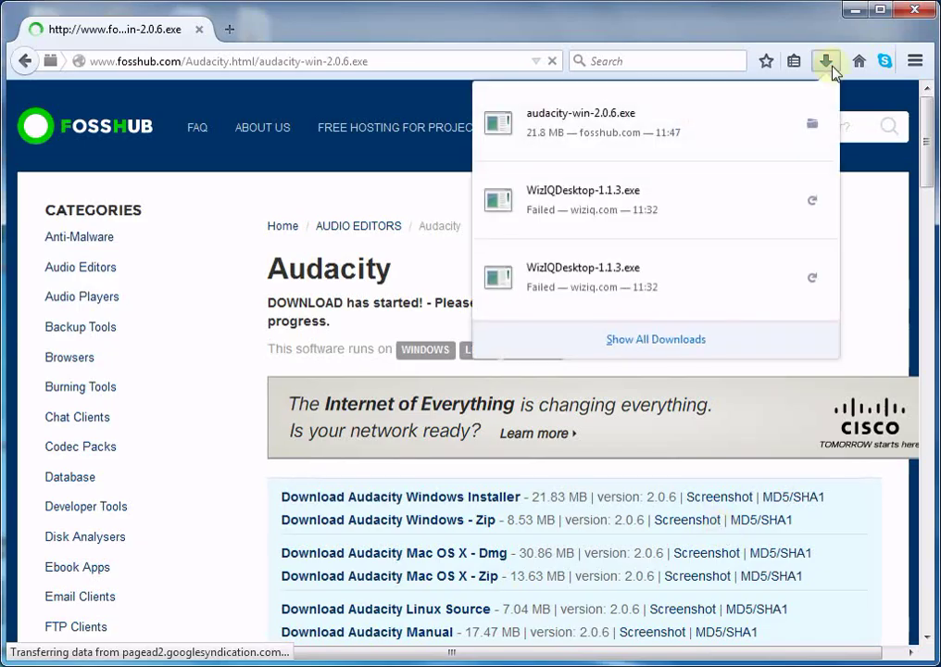
left_click(812, 125)
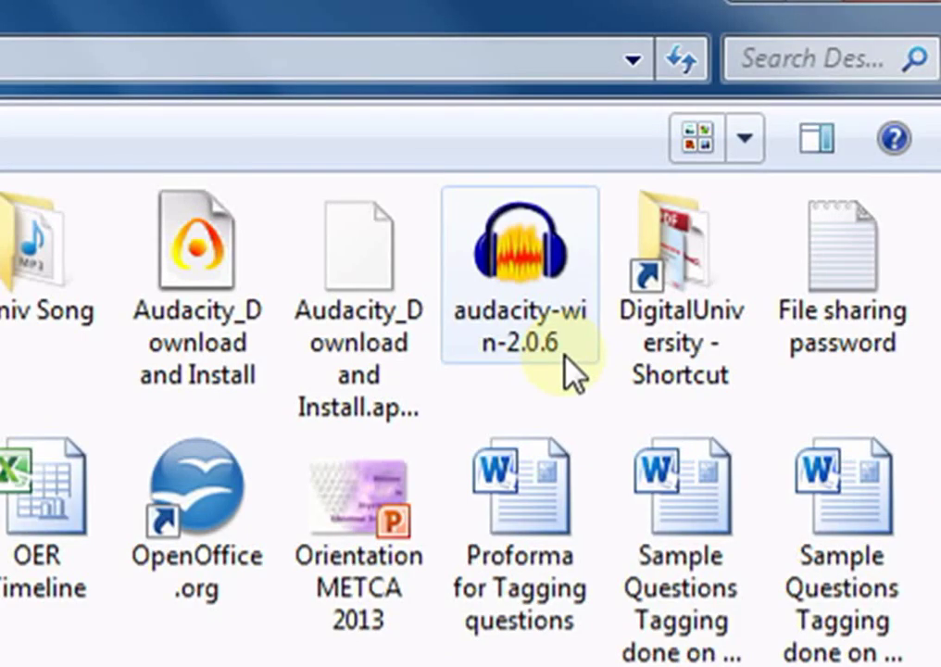
Step: Run audacity-win-2.0.6 past the security warning and keep English as setup language
double_click(565, 357)
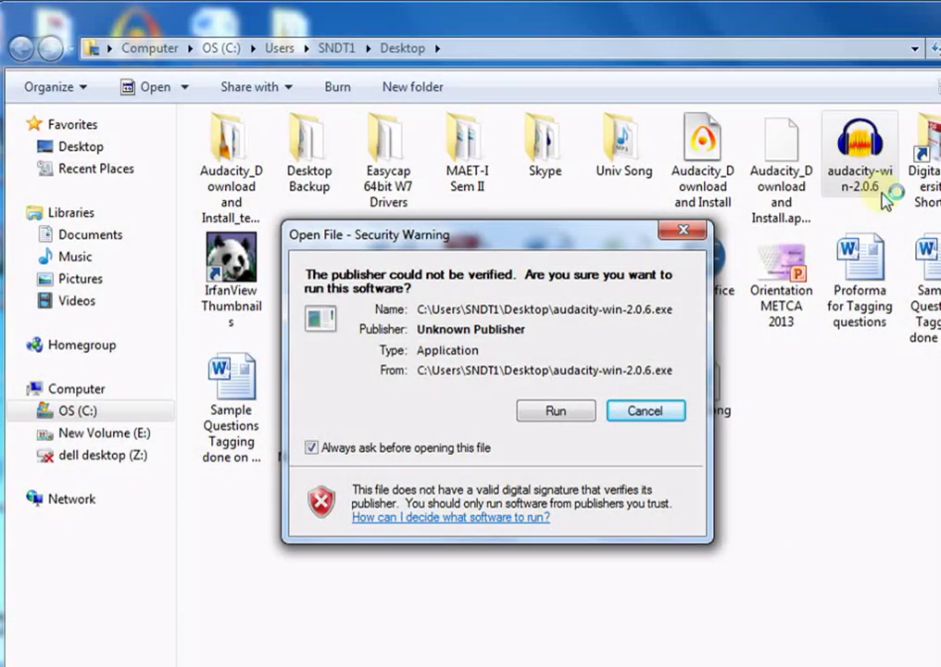
left_click(556, 412)
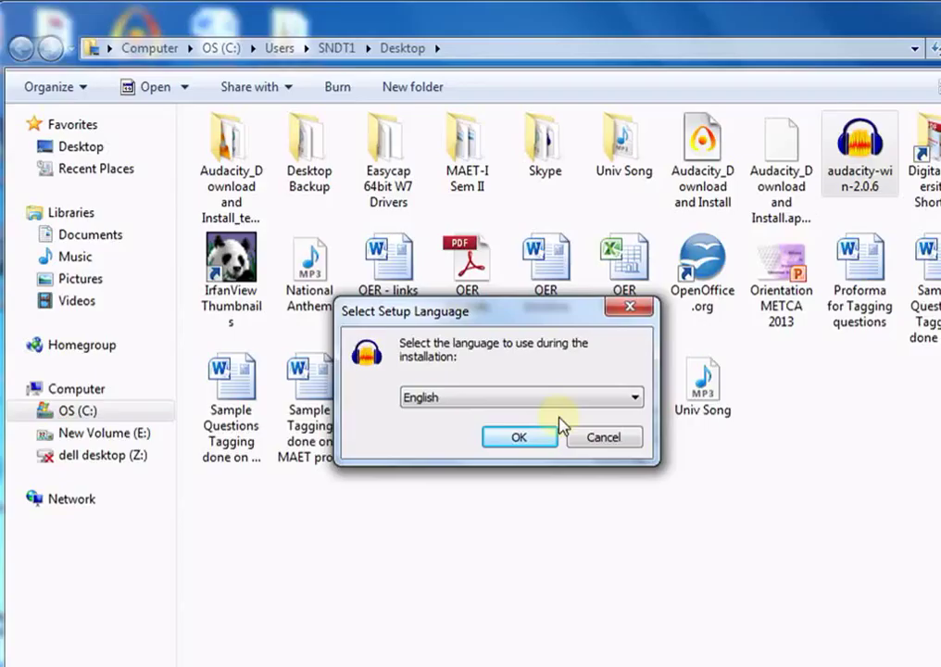
left_click(563, 401)
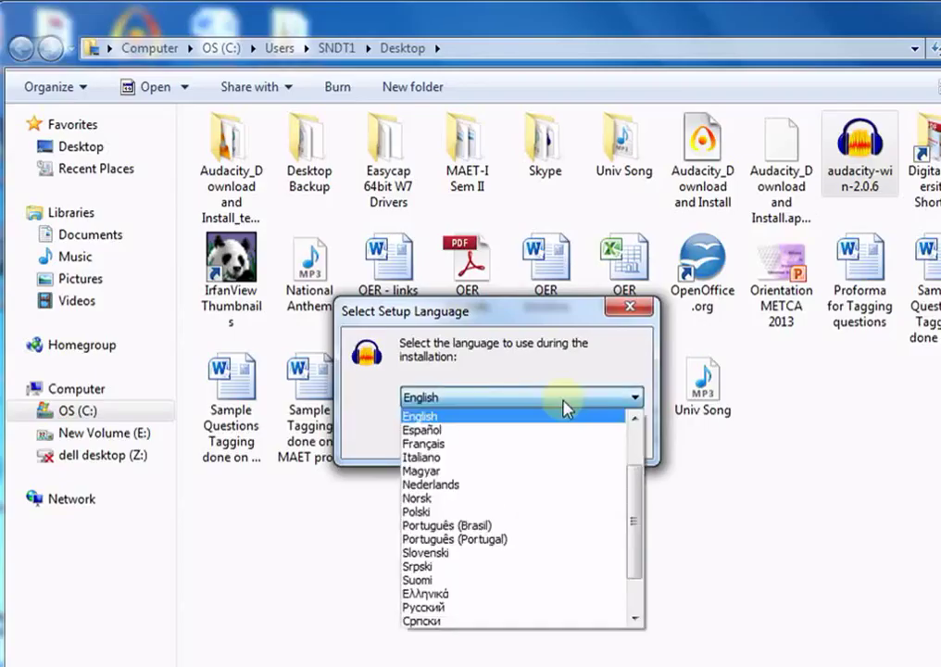
left_click(565, 400)
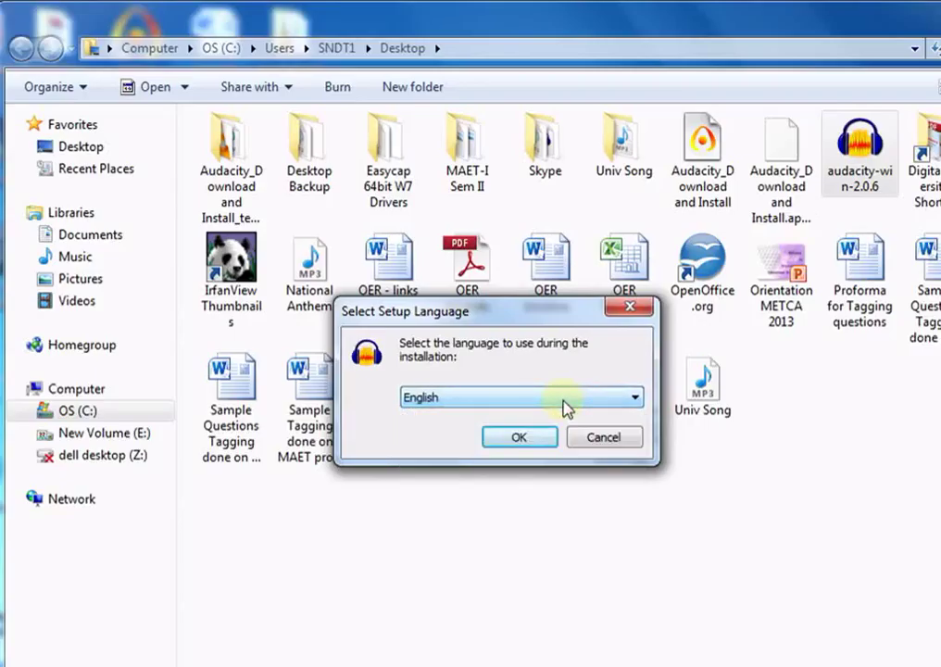
Step: Accept defaults through the wizard: Program Files (x86)\Audacity destination with a desktop icon
left_click(546, 446)
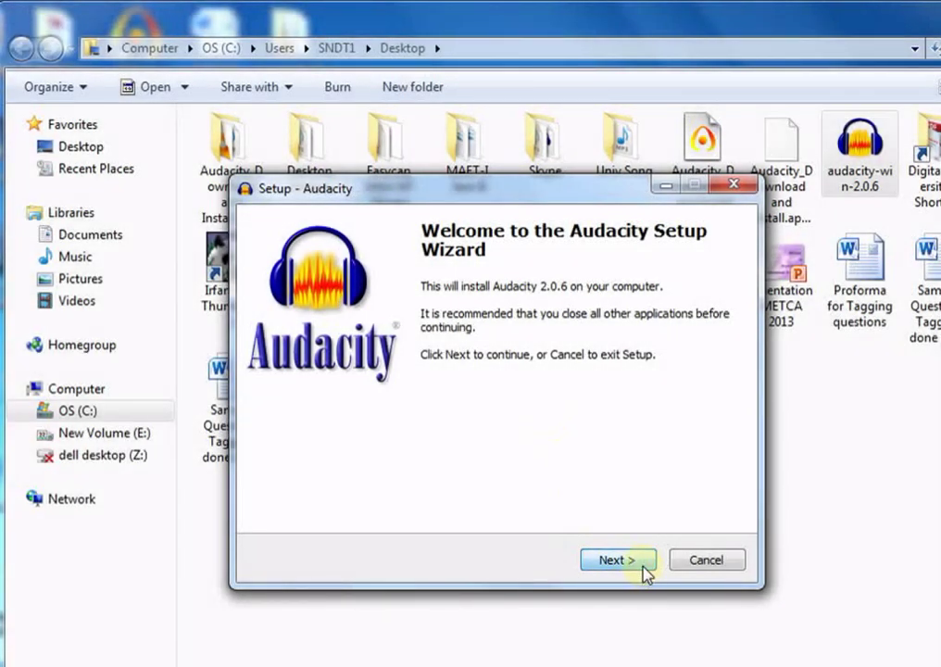
left_click(642, 562)
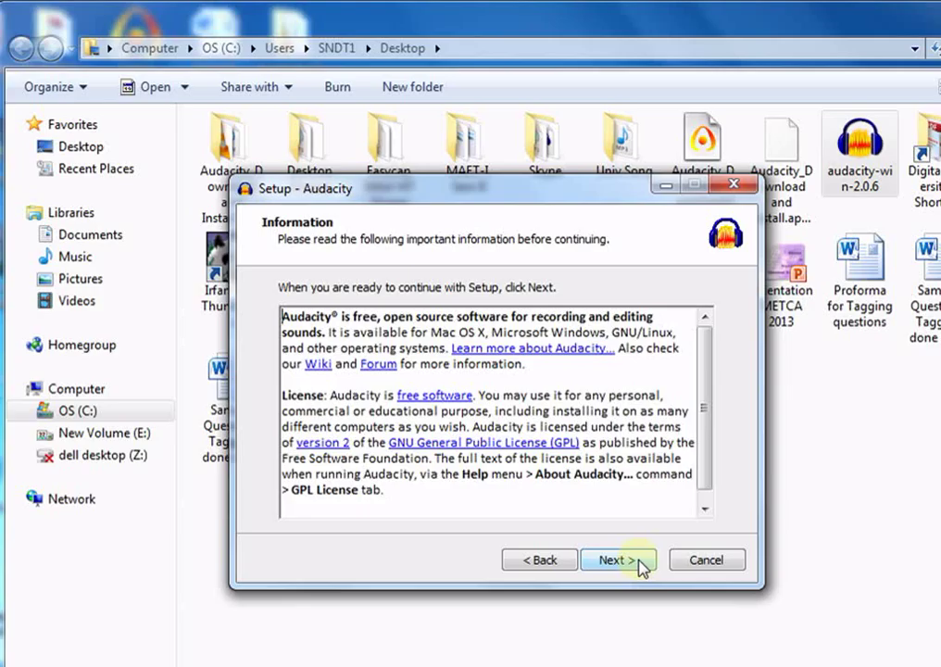
left_click(642, 561)
left_click(639, 562)
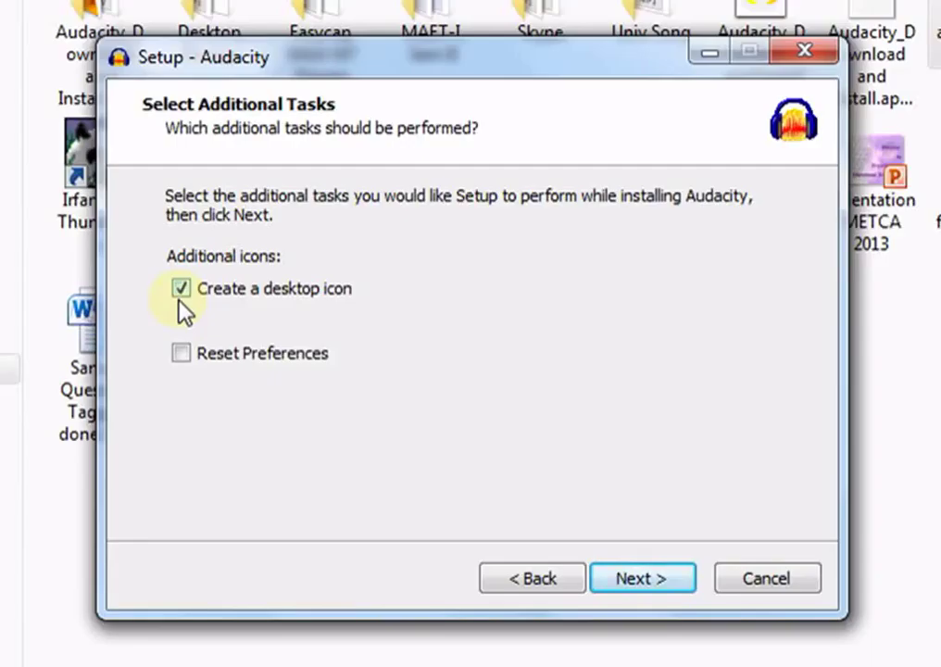
left_click(646, 576)
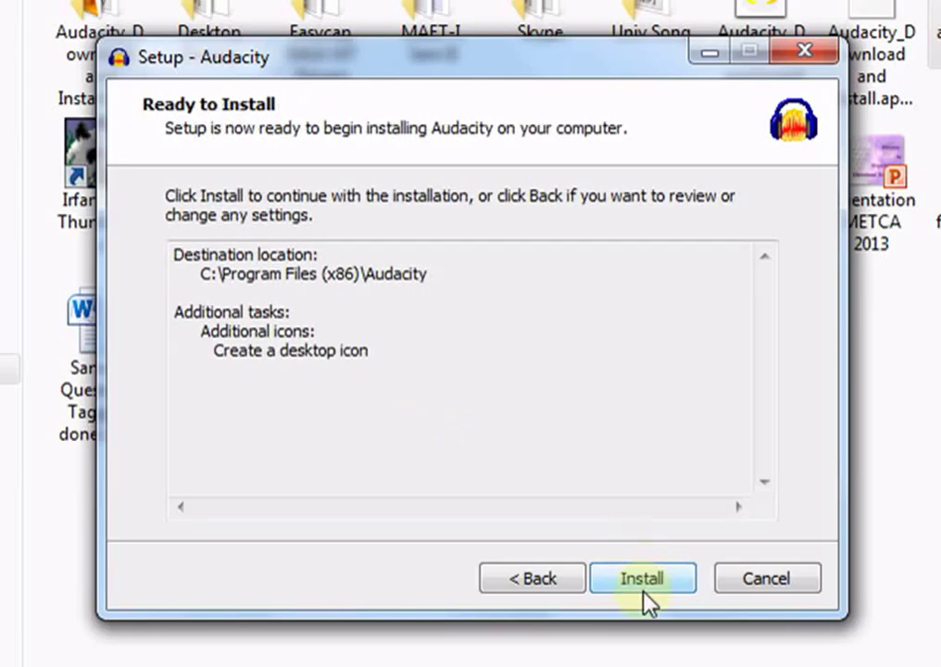
Step: Install Audacity and continue past the post-install information page
left_click(643, 590)
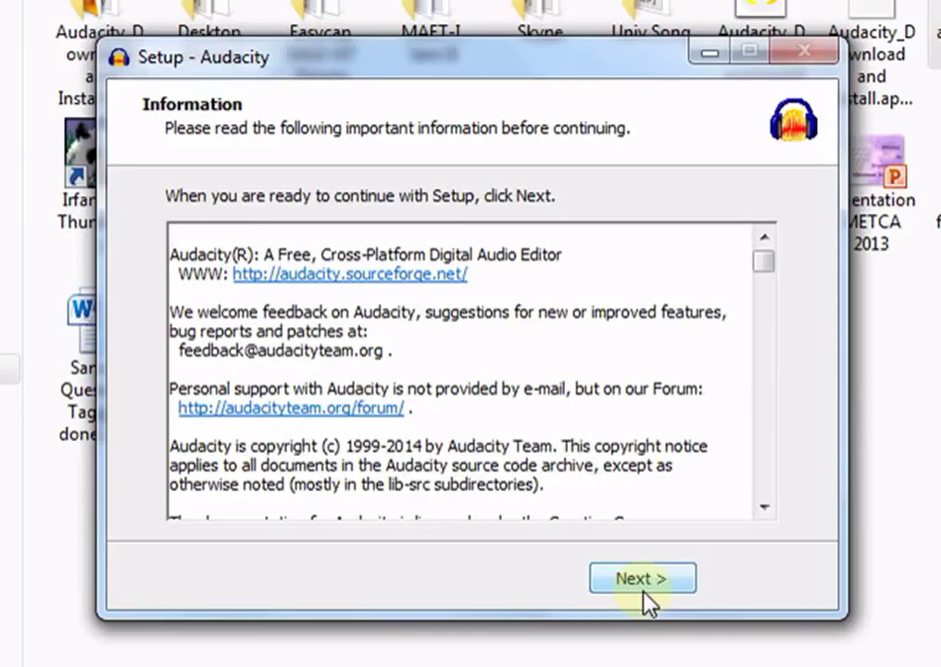
left_click(643, 591)
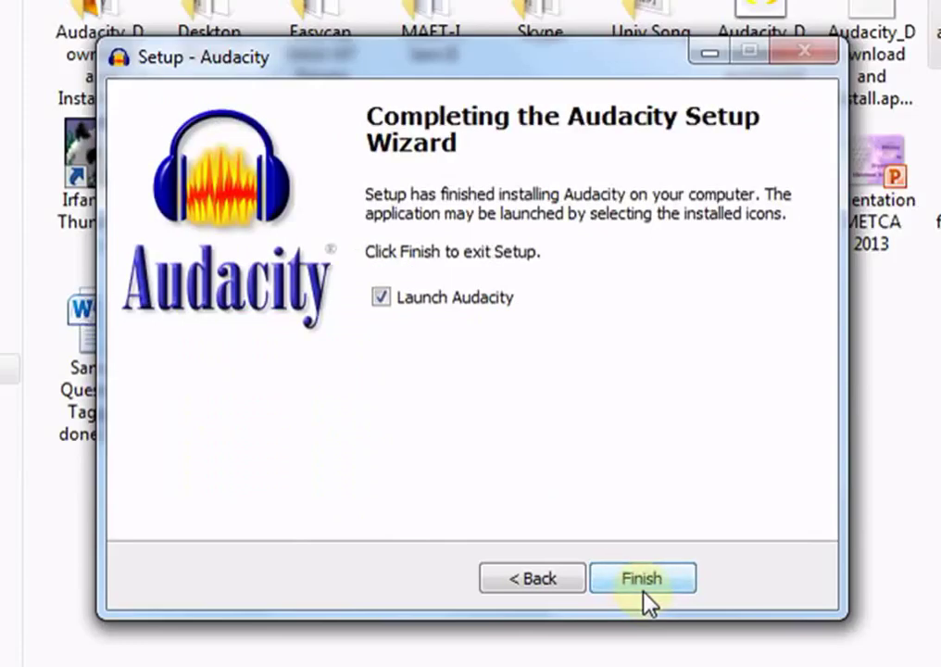
Step: Finish the setup wizard with Launch Audacity ticked
left_click(647, 591)
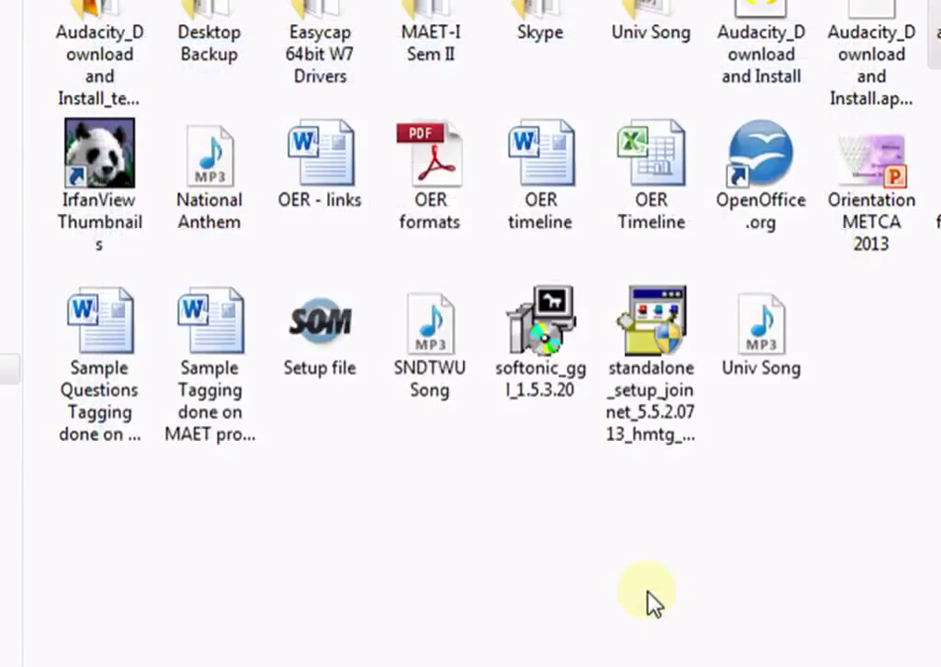